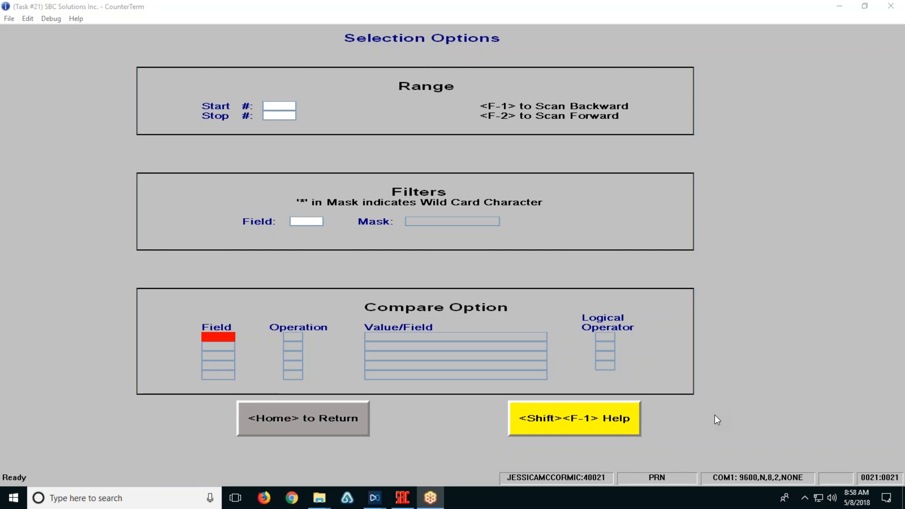
# Step: Enter the first compare condition: field ML1 equal to ABC BRAKE AND CLUTCH, with the And logical operator
pyautogui.click(214, 332)
pyautogui.write('ML1')
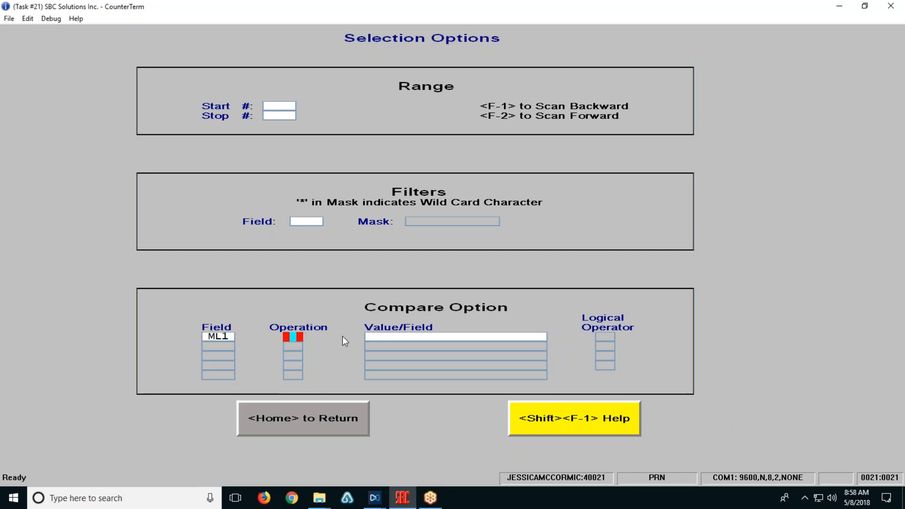
pyautogui.click(293, 337)
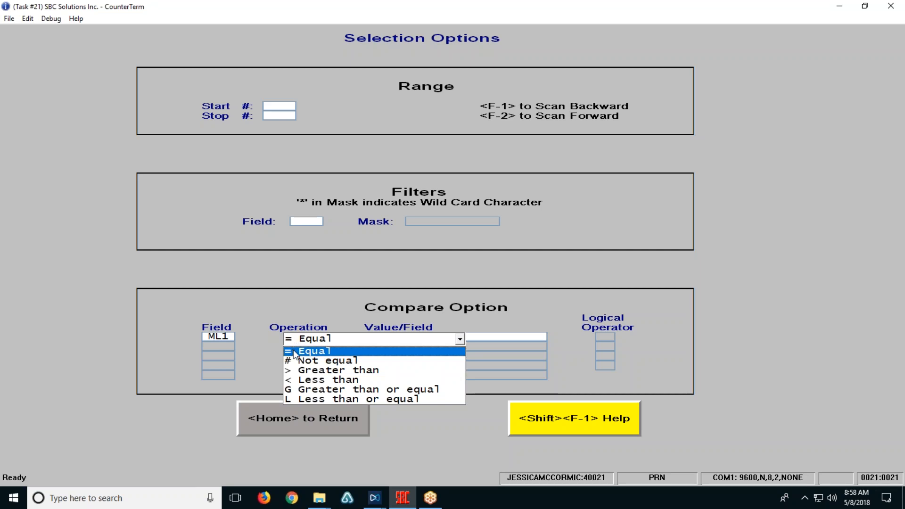
pyautogui.click(294, 352)
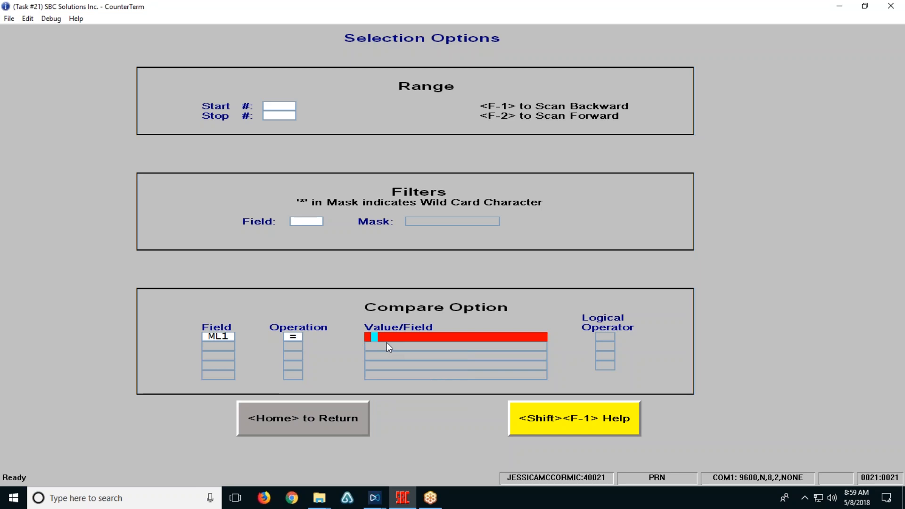
pyautogui.write('BRAKE AND CLUTCH')
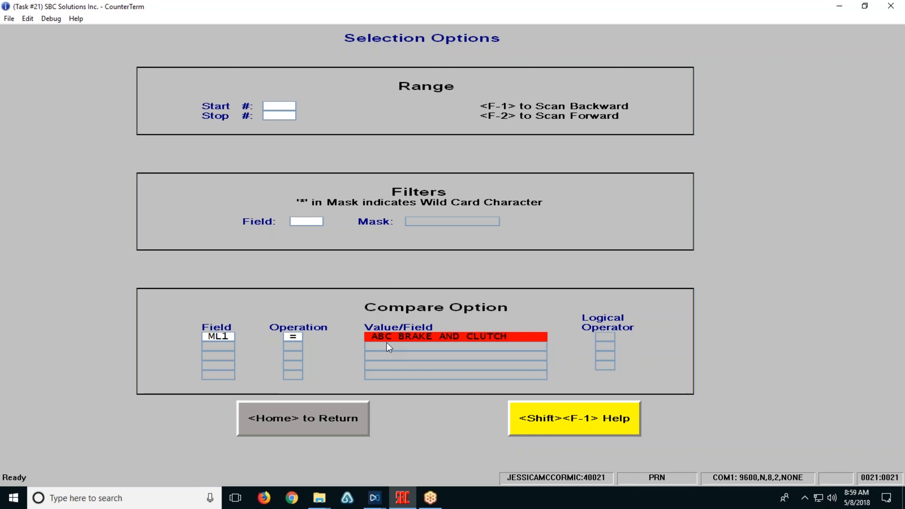
pyautogui.press('Return')
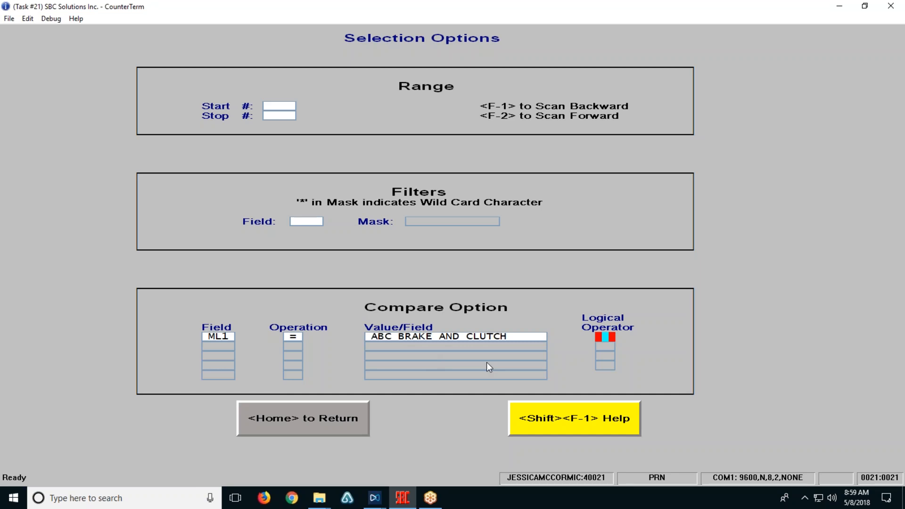
pyautogui.click(607, 338)
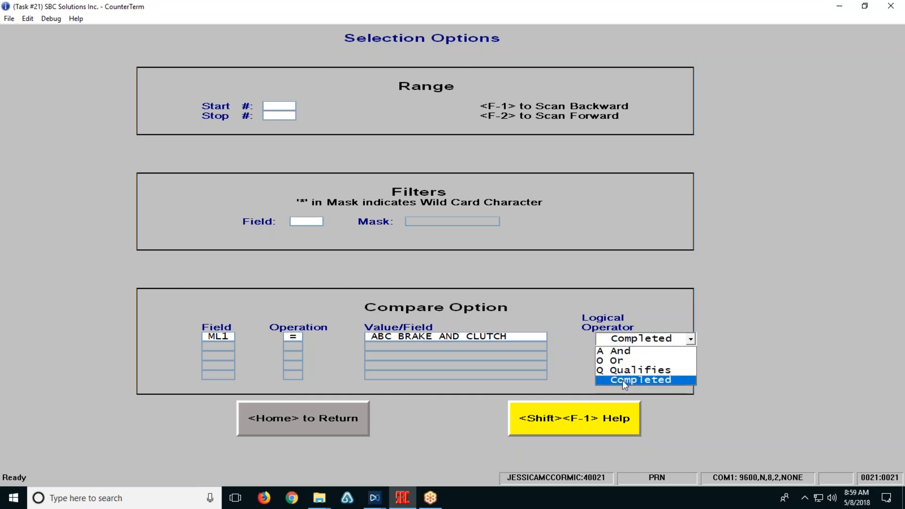
pyautogui.click(616, 353)
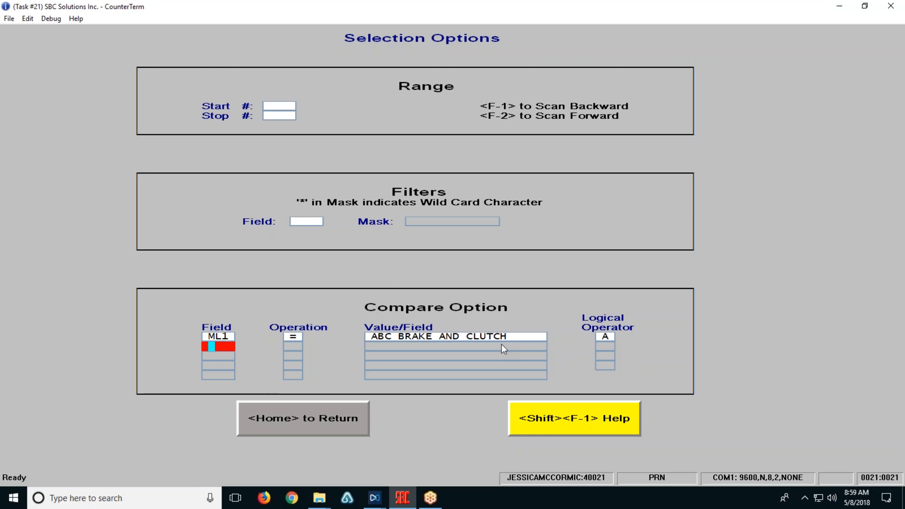
# Step: Enter the second compare condition with field ZIP equal to 82901
pyautogui.write('ZIP')
pyautogui.press('Return')
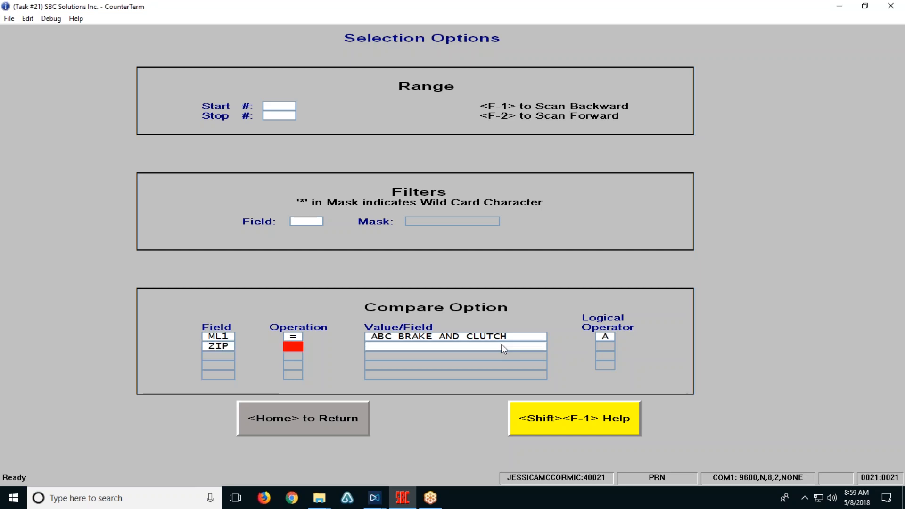
pyautogui.write('=')
pyautogui.press('Return')
pyautogui.write('82901')
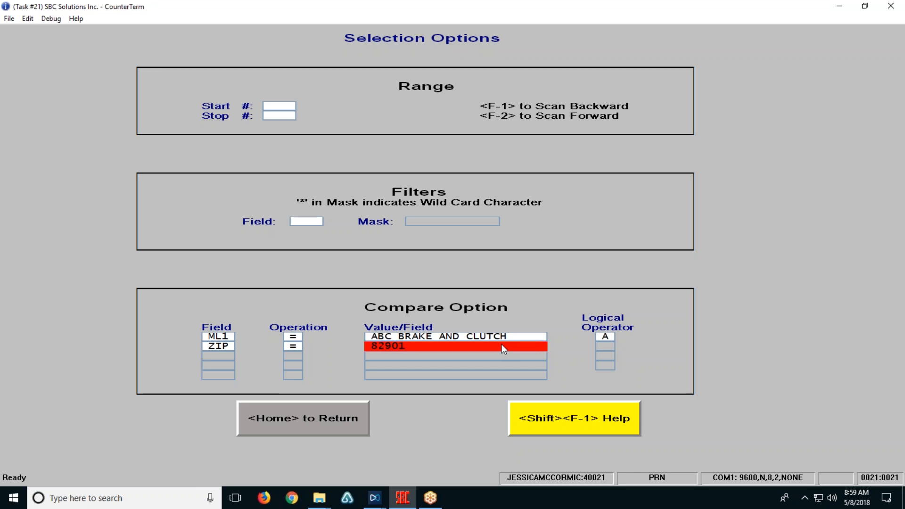
pyautogui.press('Return')
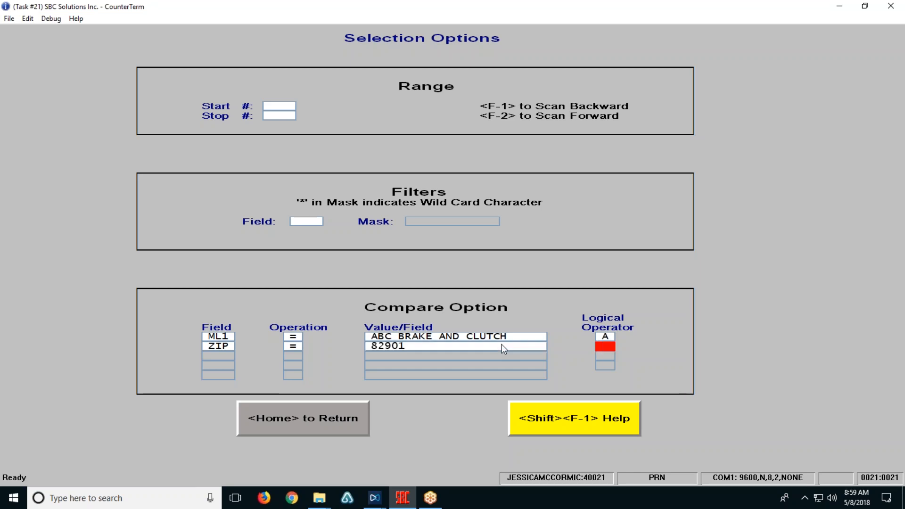
# Step: Change the first compare condition's logical operator to Or
pyautogui.press('Up')
pyautogui.press('Up')
pyautogui.press('Up')
pyautogui.press('Up')
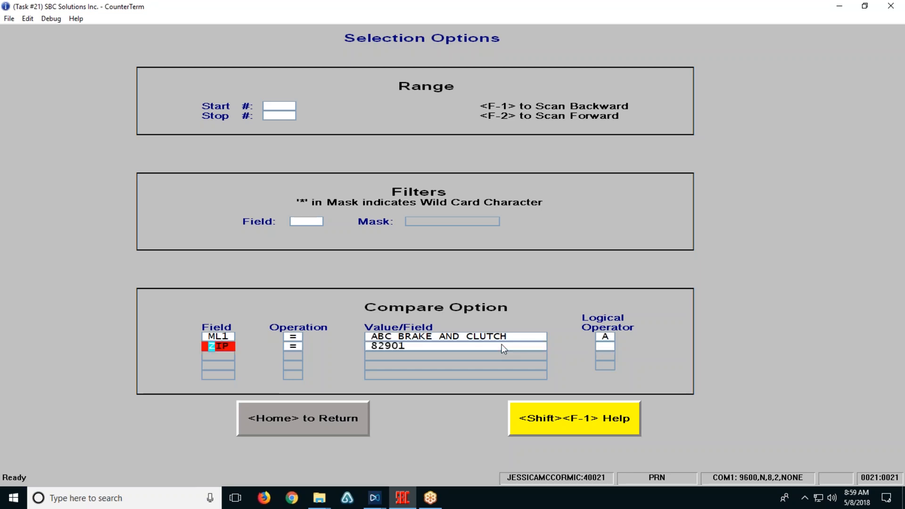
pyautogui.write('O')
pyautogui.press('Return')
pyautogui.press('Return')
pyautogui.press('Return')
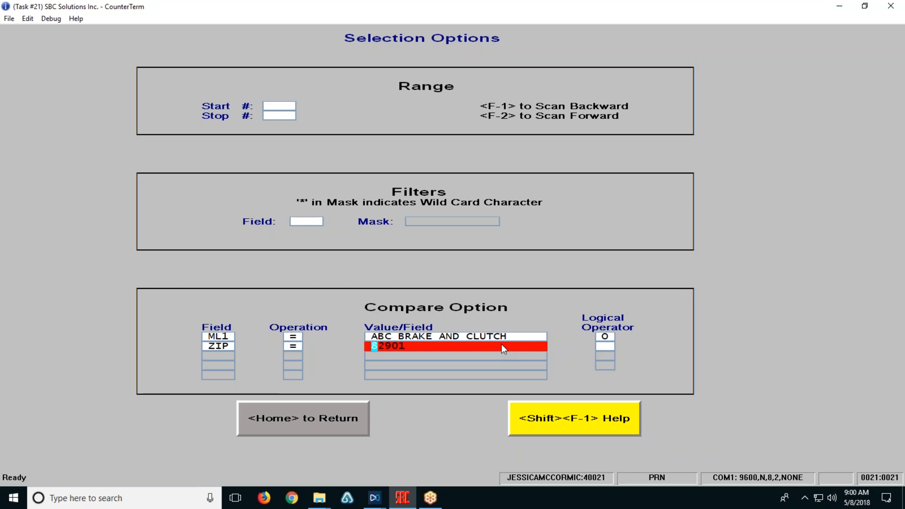
# Step: Replace the first condition's value with A followed by wildcard asterisks filling the field, and set its logical operator to And
pyautogui.hotkey('shift', 'Tab')
pyautogui.hotkey('shift', 'Tab')
pyautogui.hotkey('shift', 'Tab')
pyautogui.hotkey('shift', 'Tab')
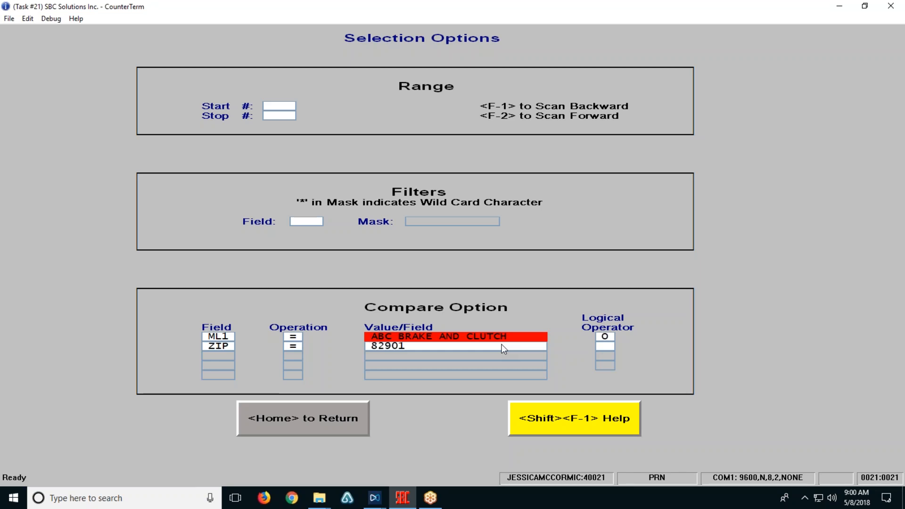
pyautogui.press('Right')
pyautogui.write('***********************')
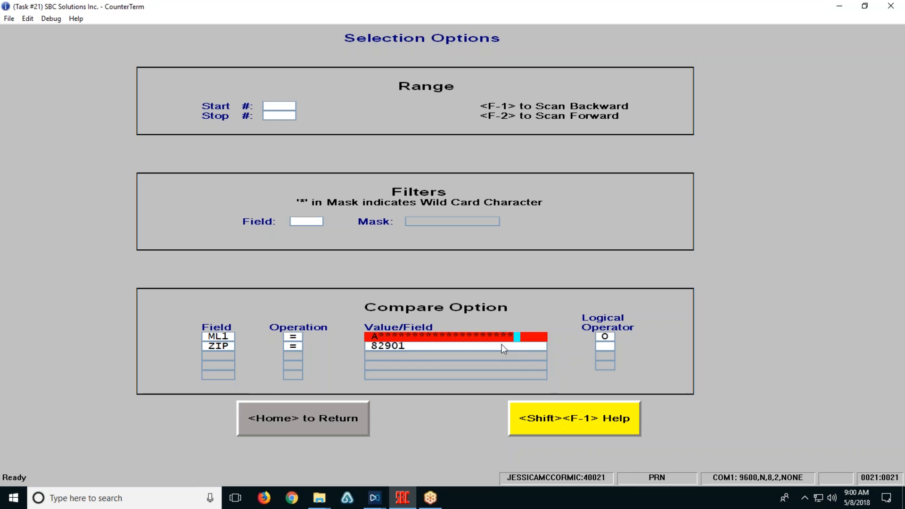
pyautogui.write('*')
pyautogui.write('A')
pyautogui.press('Return')
# Step: Keep the second condition as ZIP equal to 82901 and set its logical operator to Qualifies
pyautogui.write('=')
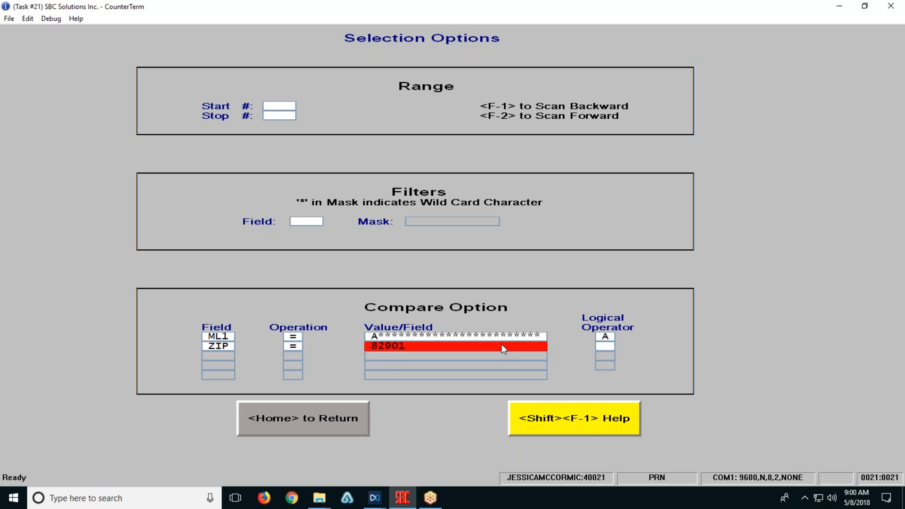
pyautogui.press('Return')
pyautogui.write('Q')
pyautogui.press('Return')
# Step: Enter the third compare condition: field ML1 equal to C followed by wildcard asterisks filling the field, with the And operator
pyautogui.write('ML')
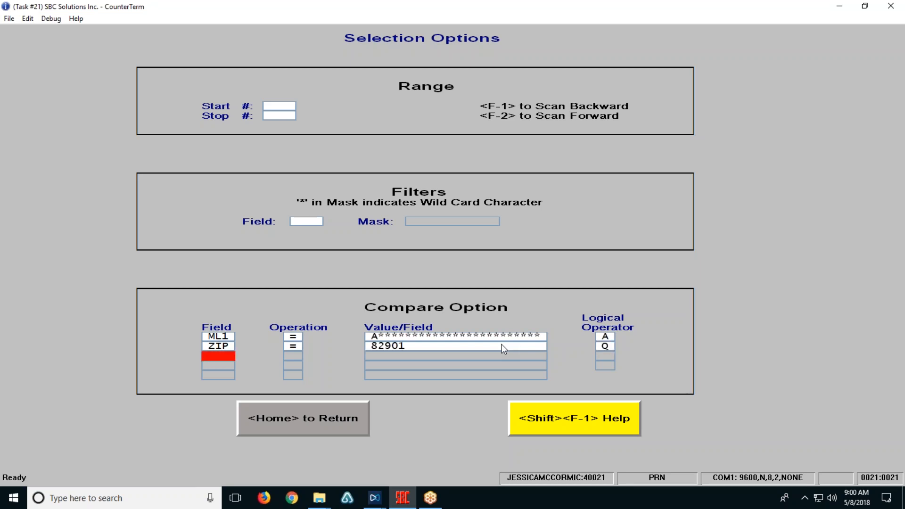
pyautogui.write('1')
pyautogui.press('Return')
pyautogui.write('=')
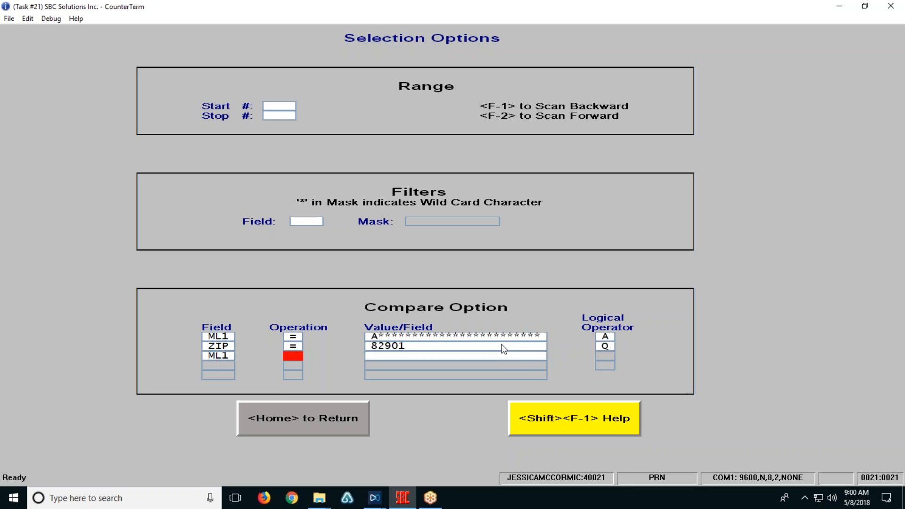
pyautogui.press('Return')
pyautogui.write('C**************')
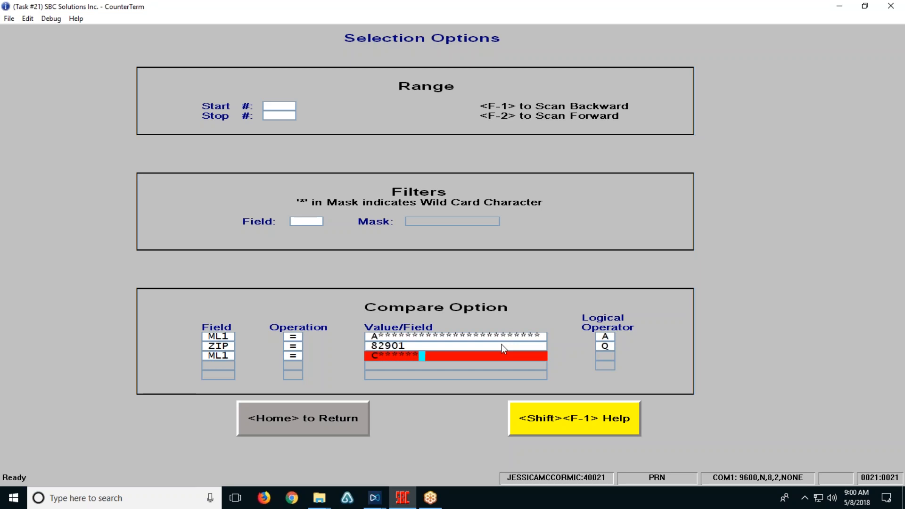
pyautogui.write('*********')
pyautogui.write('*A')
pyautogui.press('Return')
# Step: Enter the fourth compare condition: field ZIP equal to 82901, with the Or logical operator
pyautogui.write('ZIP')
pyautogui.press('Return')
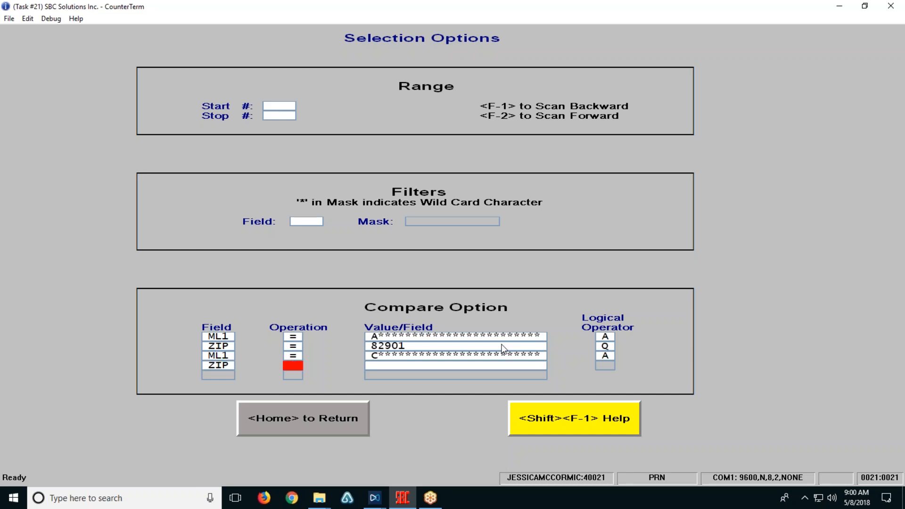
pyautogui.write('=')
pyautogui.press('Return')
pyautogui.write('82901')
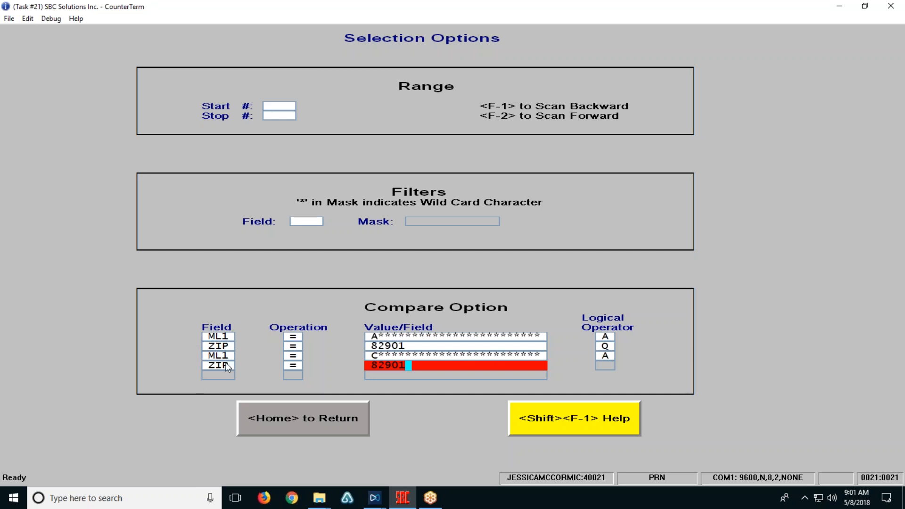
pyautogui.press('Return')
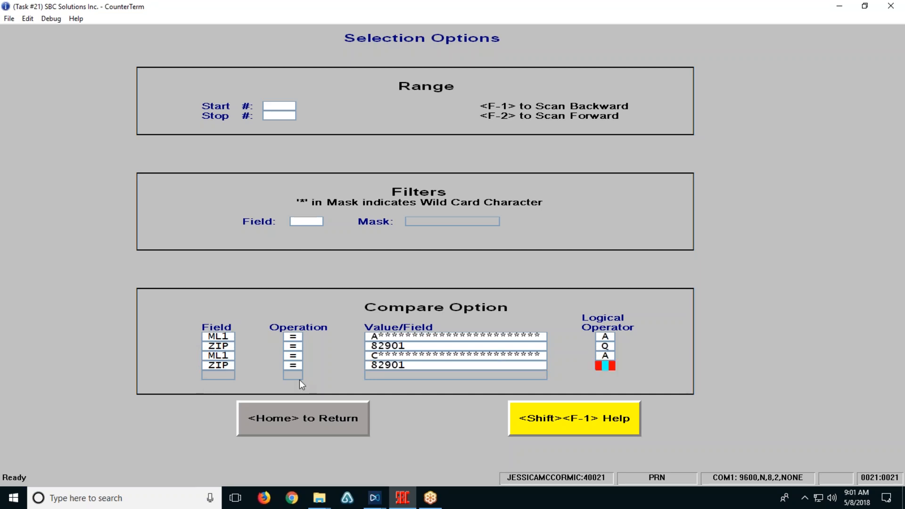
pyautogui.write('O')
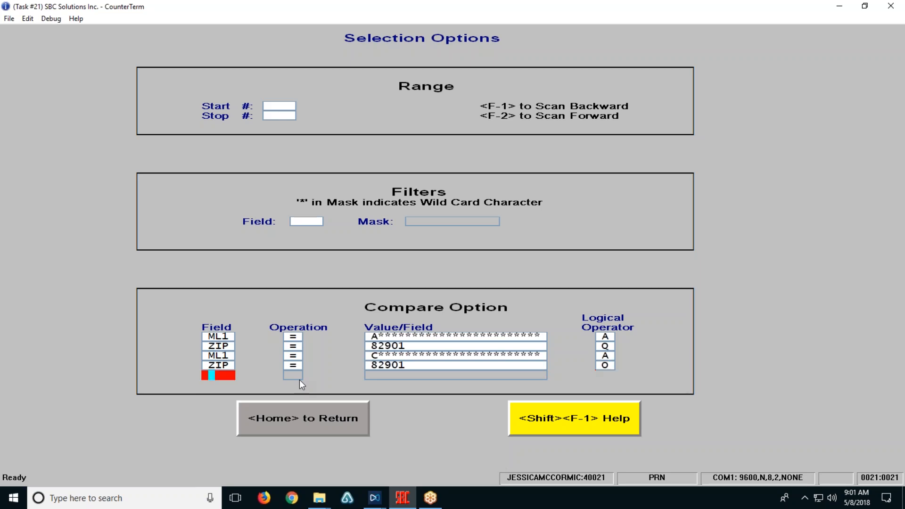
# Step: Choose Remarks_2 (RM2) from the available fields for the fifth compare condition and set its operation to Not equal
pyautogui.click(584, 424)
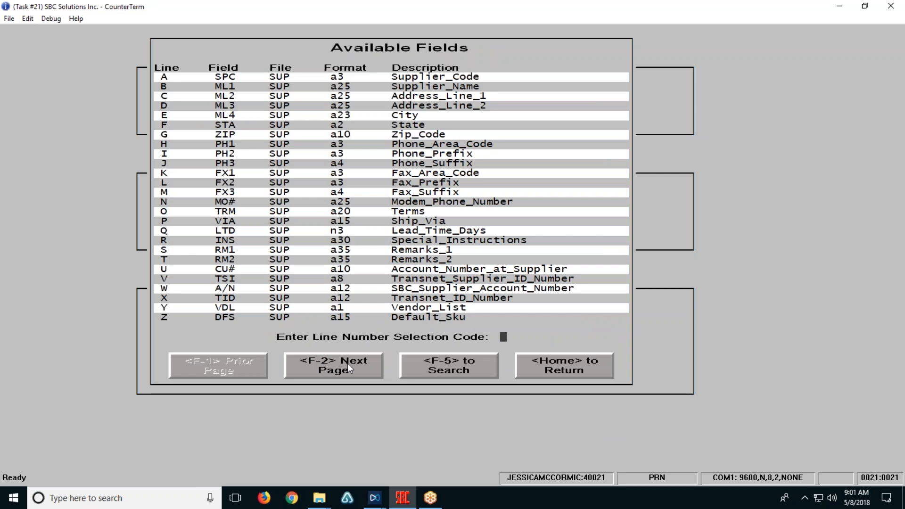
pyautogui.click(225, 259)
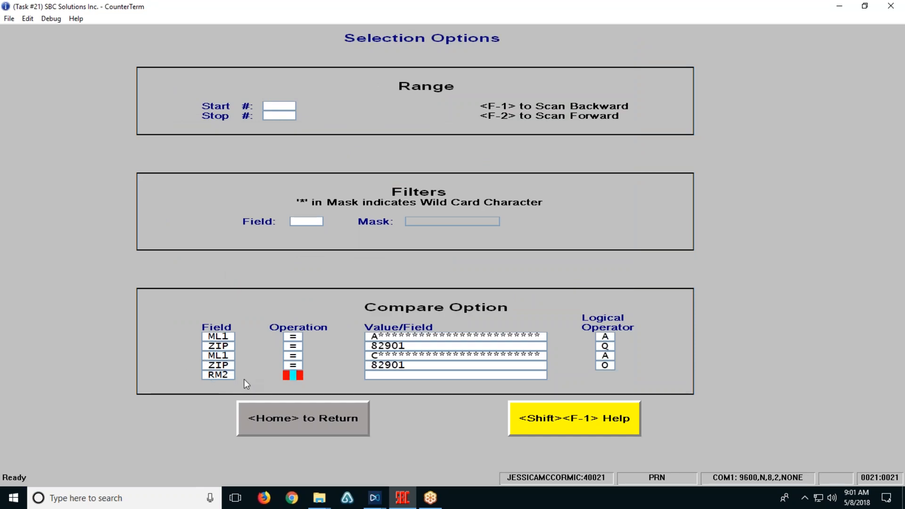
pyautogui.click(294, 375)
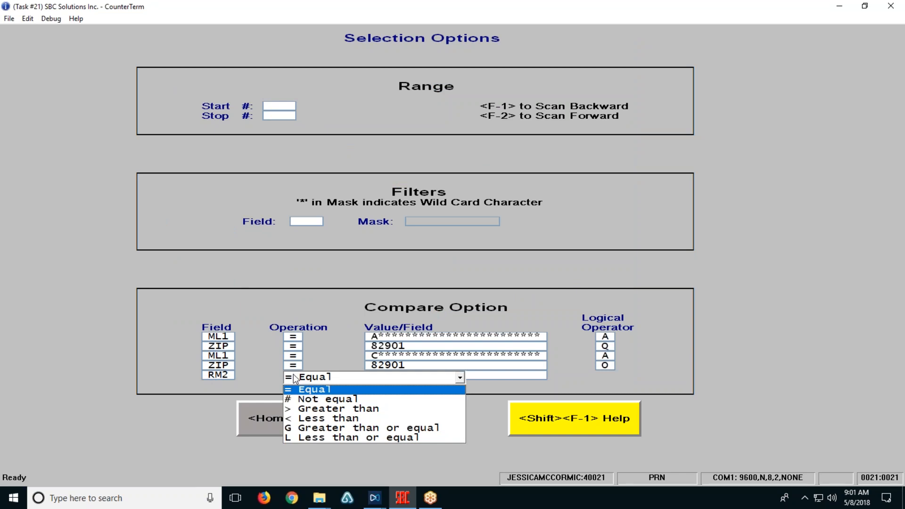
pyautogui.click(302, 398)
# Step: Change the fifth condition's operation to equal and enter SPC as its compare value
pyautogui.press('Up')
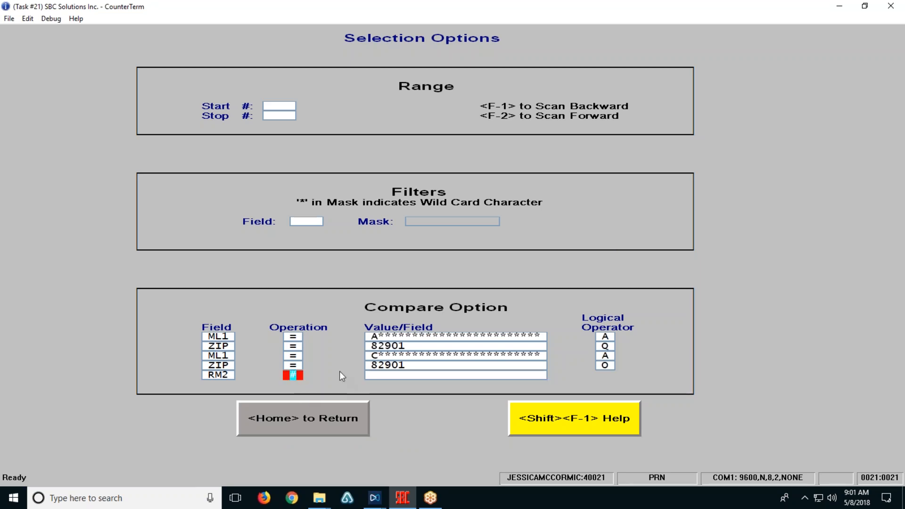
pyautogui.write('+')
pyautogui.press('Return')
pyautogui.press('Return')
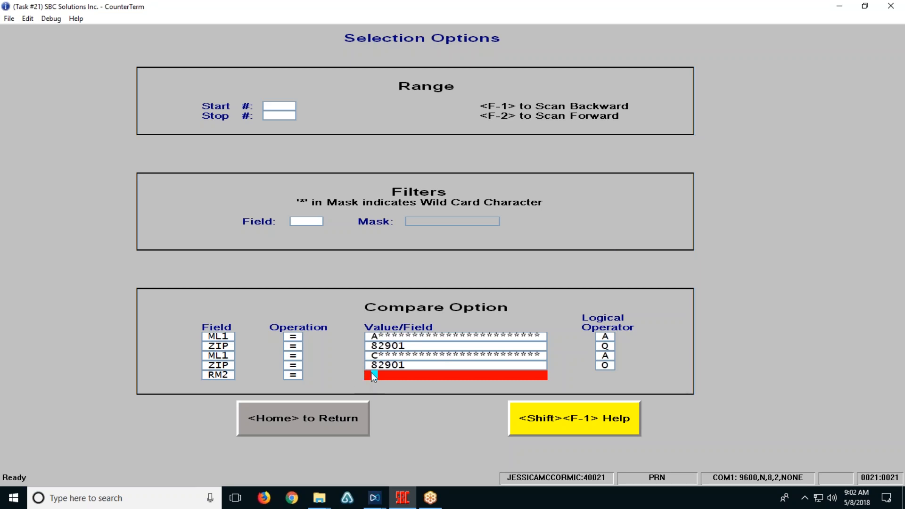
pyautogui.write('SPC')
pyautogui.press('Return')
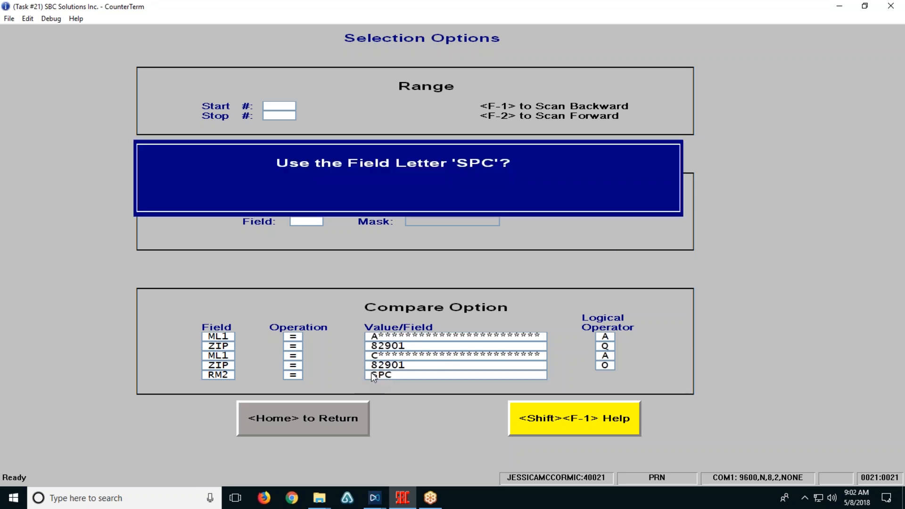